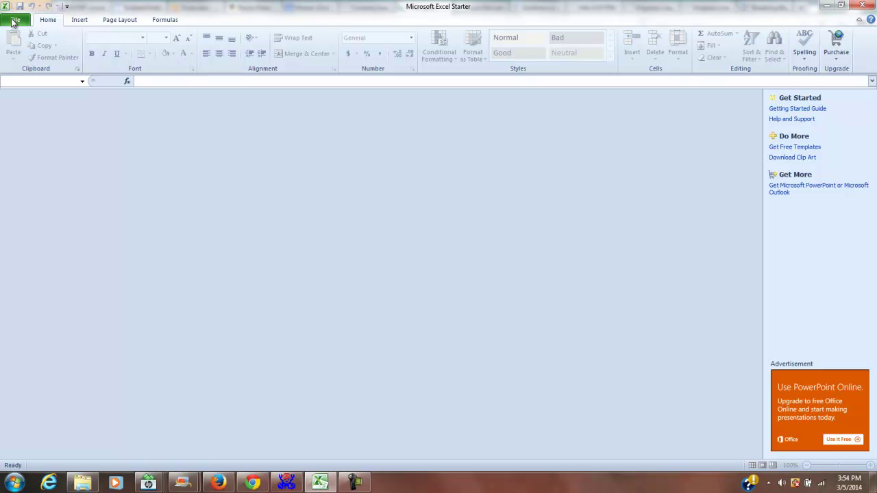
Step: Open the DeployMaster CSV file from the Johnsbikeshop folder
click(12, 22)
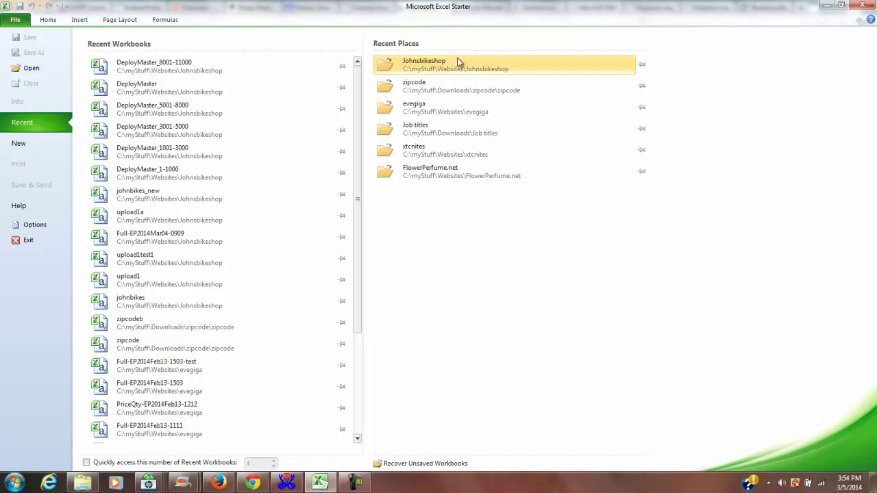
key(Escape)
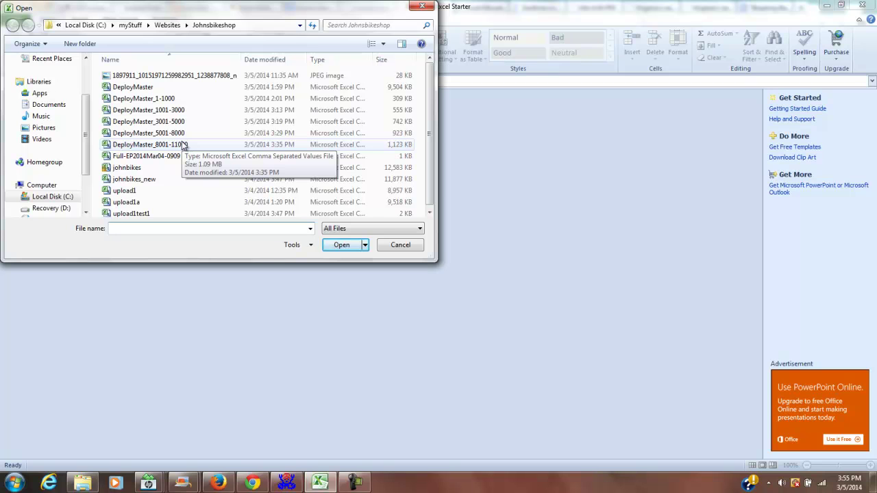
double_click(136, 90)
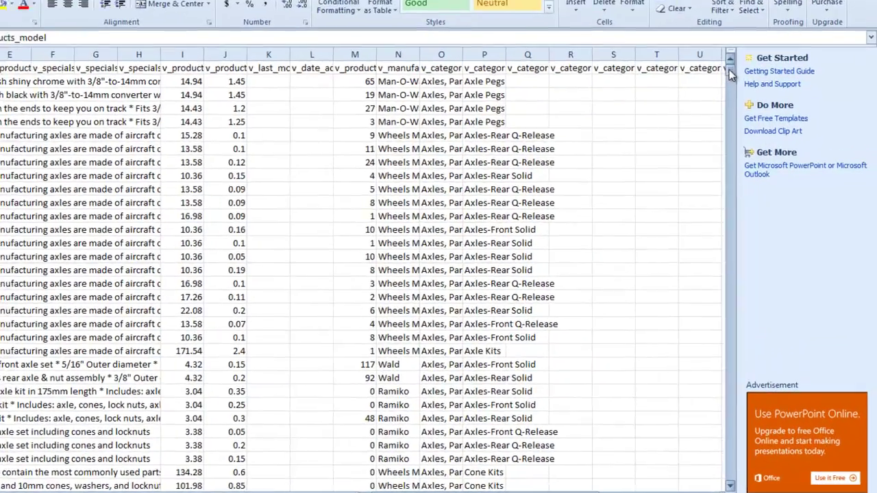
Step: Delete rows 14001 through 28058, the last data row of the DeployMaster sheet
drag(756, 113, 756, 111)
drag(726, 70, 716, 251)
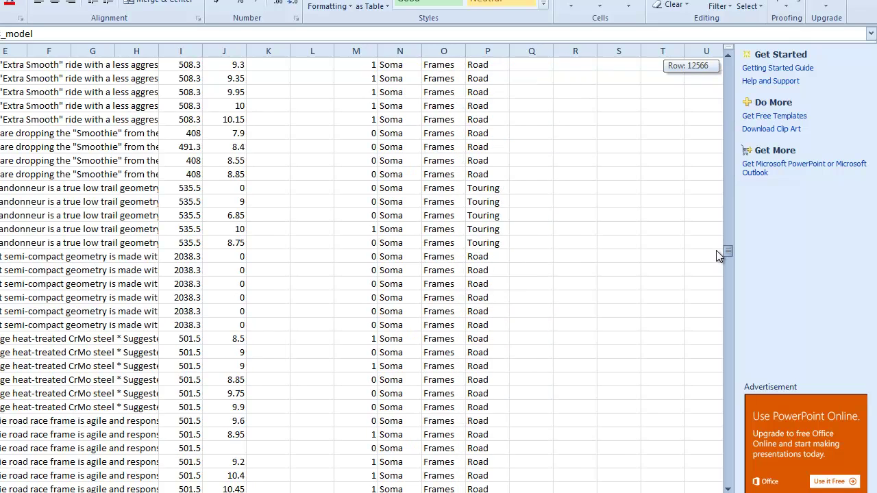
drag(717, 254, 728, 270)
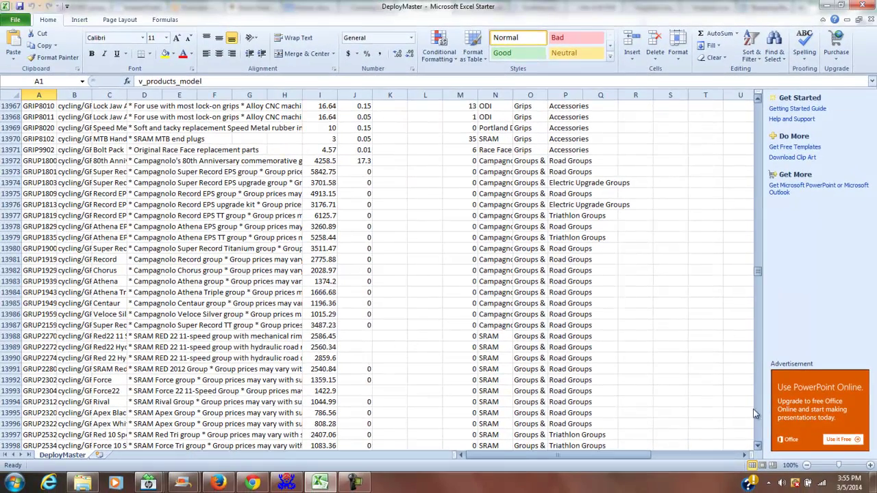
drag(757, 446, 757, 446)
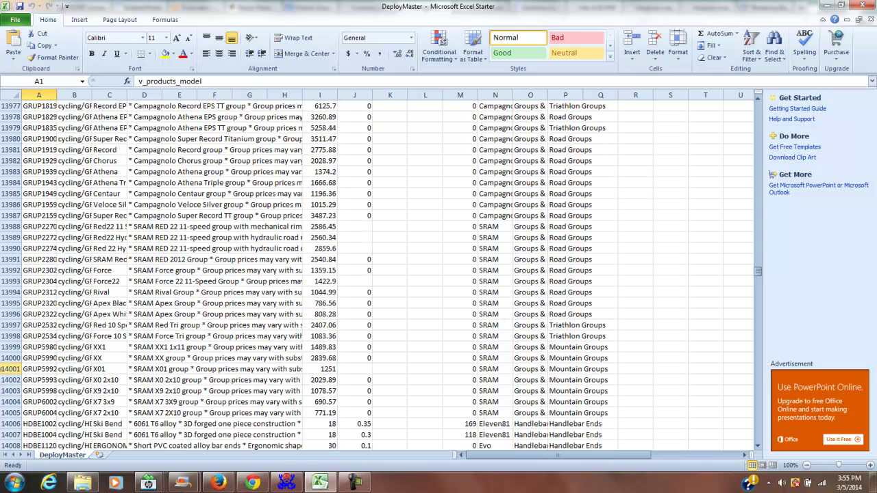
click(4, 369)
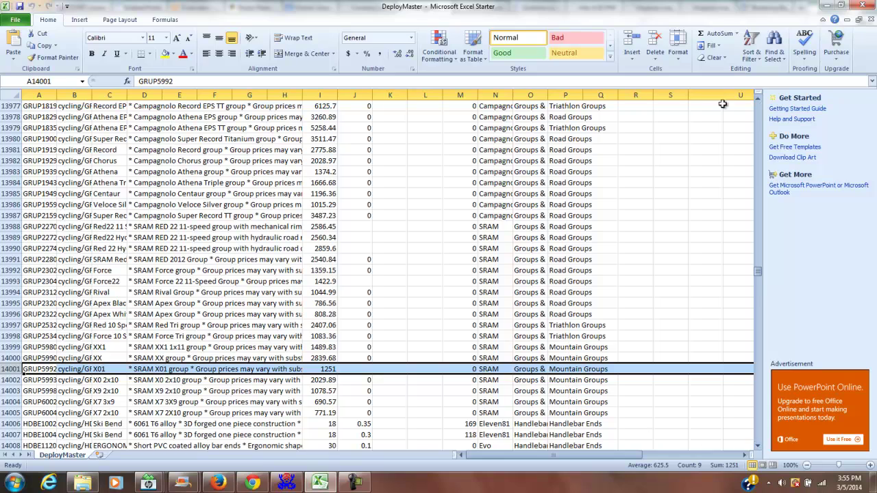
drag(759, 275, 760, 438)
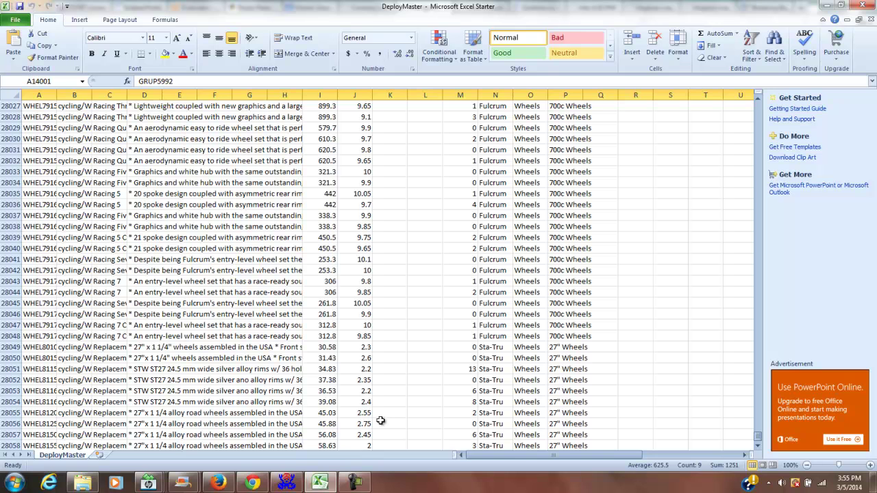
click(758, 446)
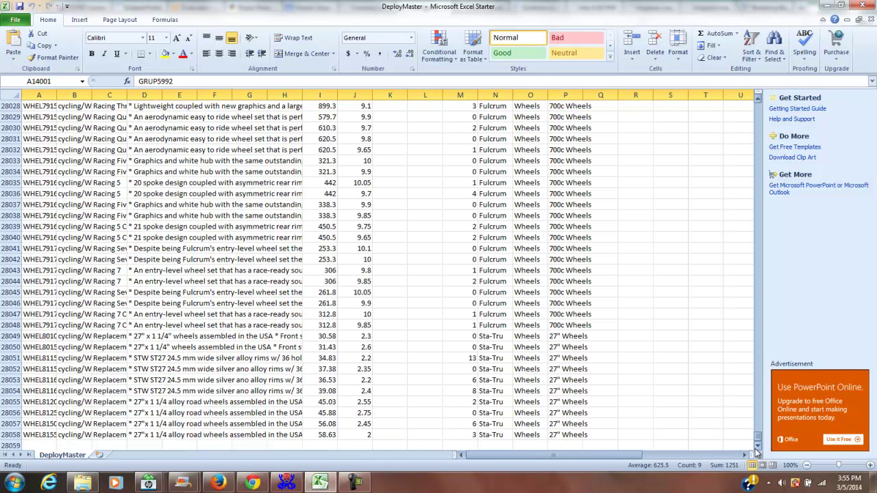
shift+click(6, 436)
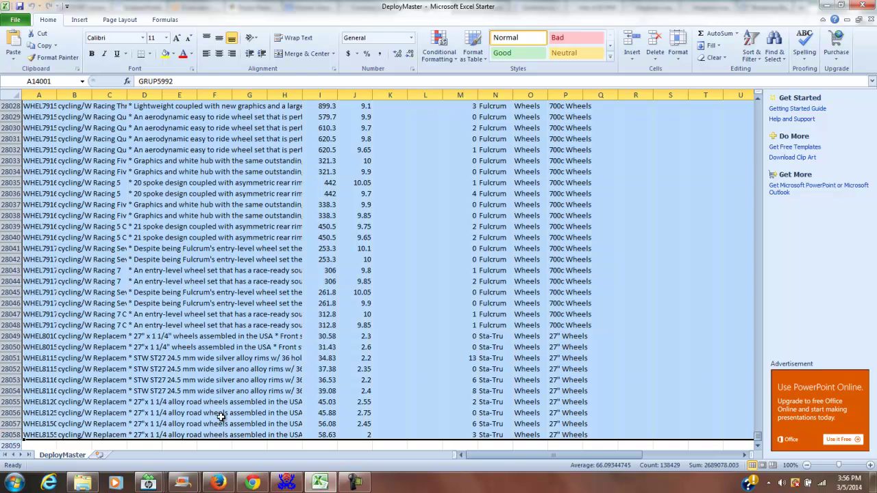
right_click(442, 315)
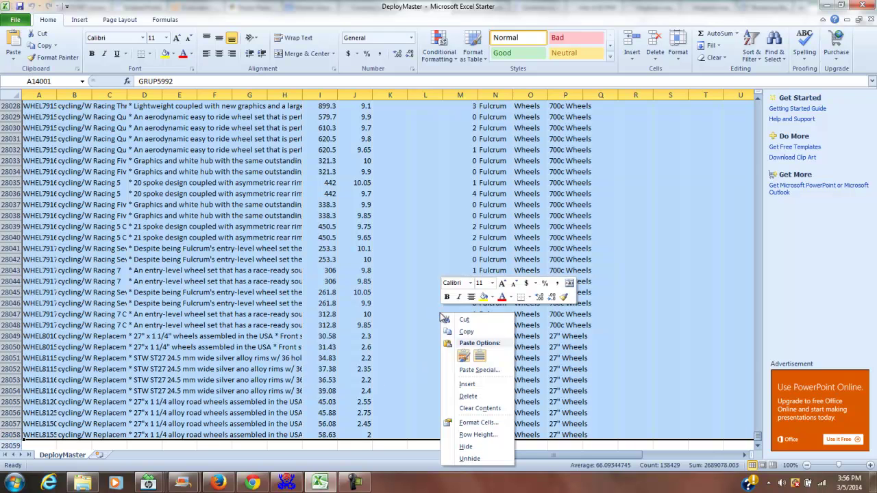
click(468, 397)
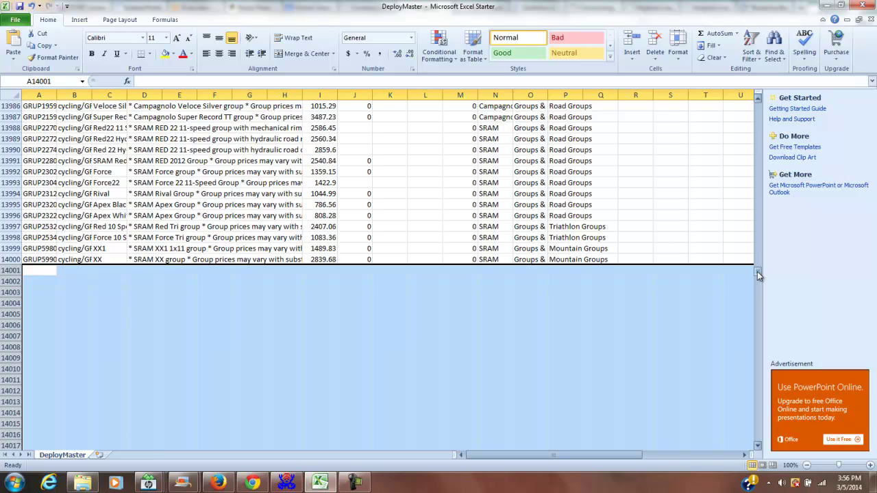
Step: Delete rows 2 through 11000 below the header row, check the end of the remaining data and return to cell A2
drag(757, 271, 757, 238)
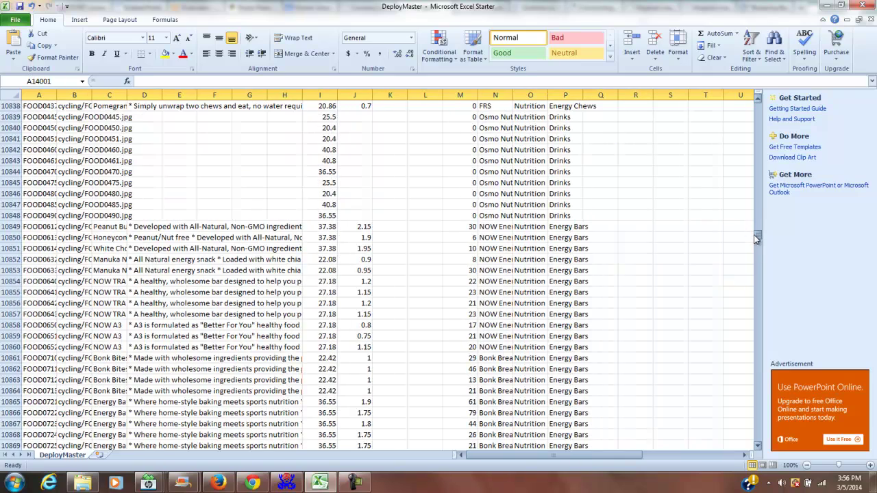
click(757, 446)
drag(759, 446, 758, 446)
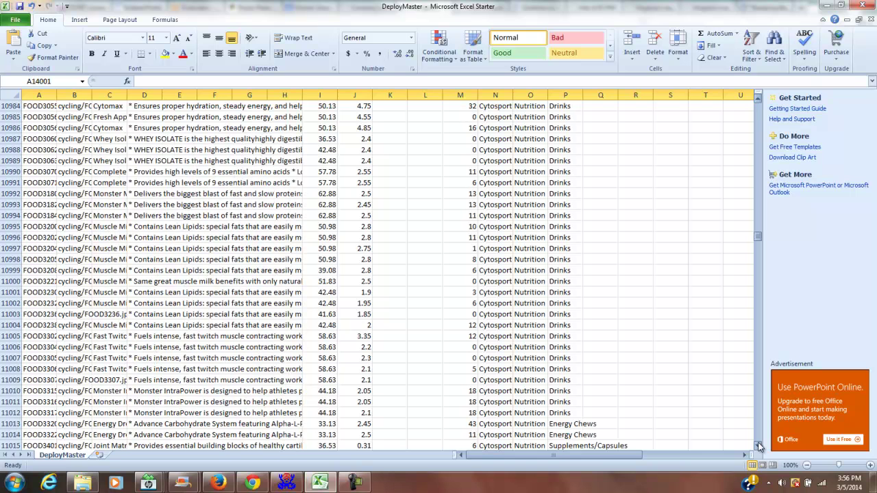
click(6, 281)
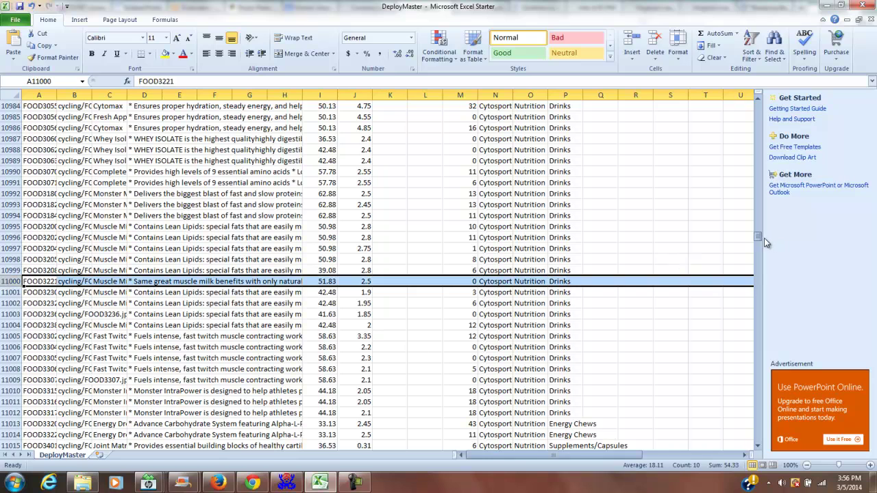
drag(760, 235, 760, 88)
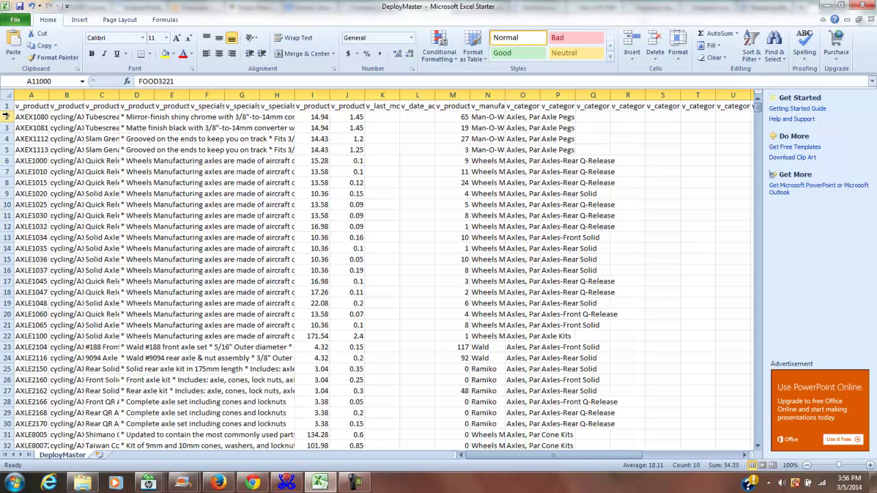
shift+click(5, 116)
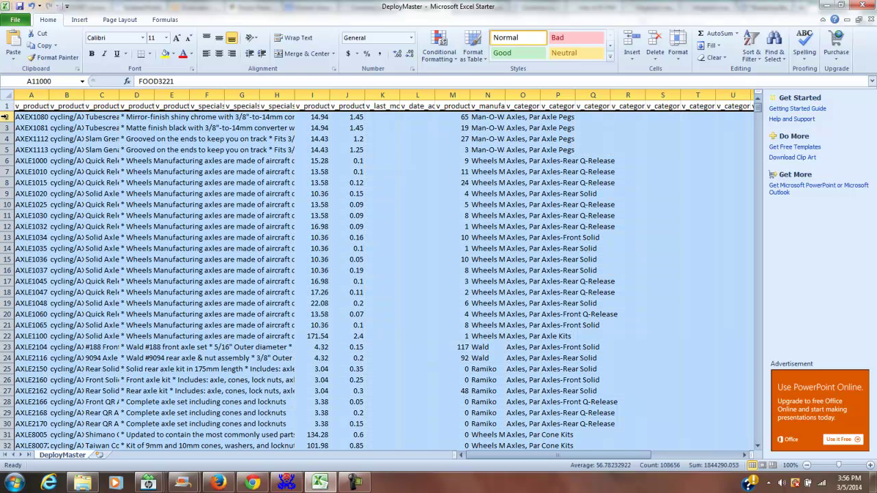
right_click(377, 178)
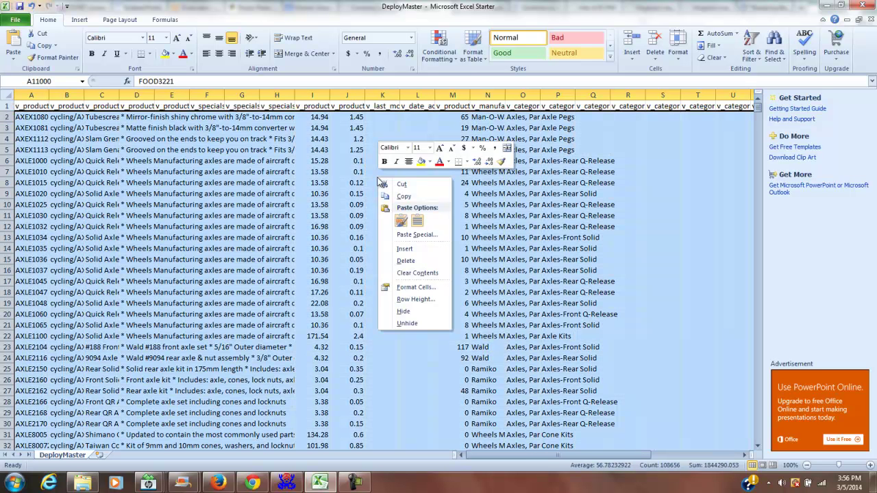
click(405, 263)
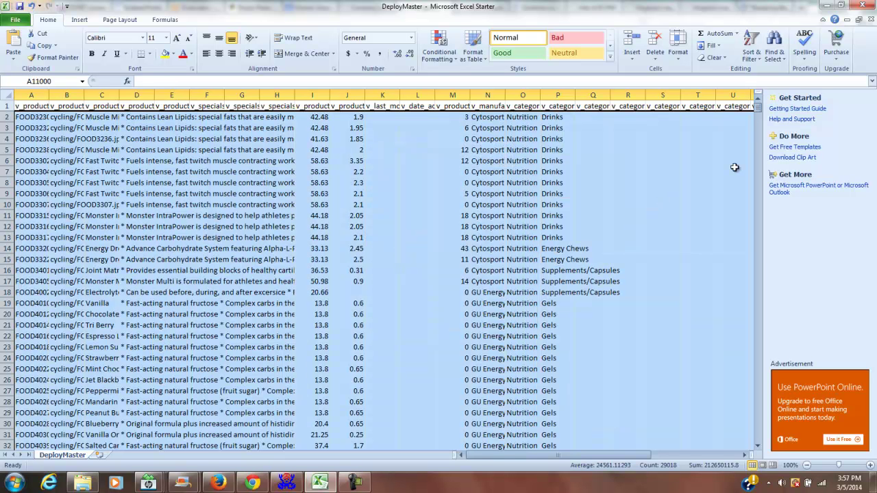
drag(756, 116, 758, 143)
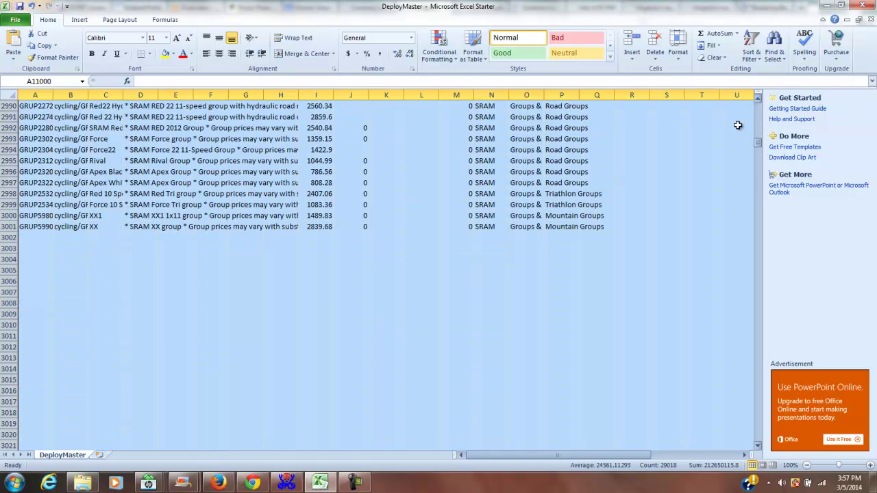
click(588, 227)
drag(758, 143, 726, 104)
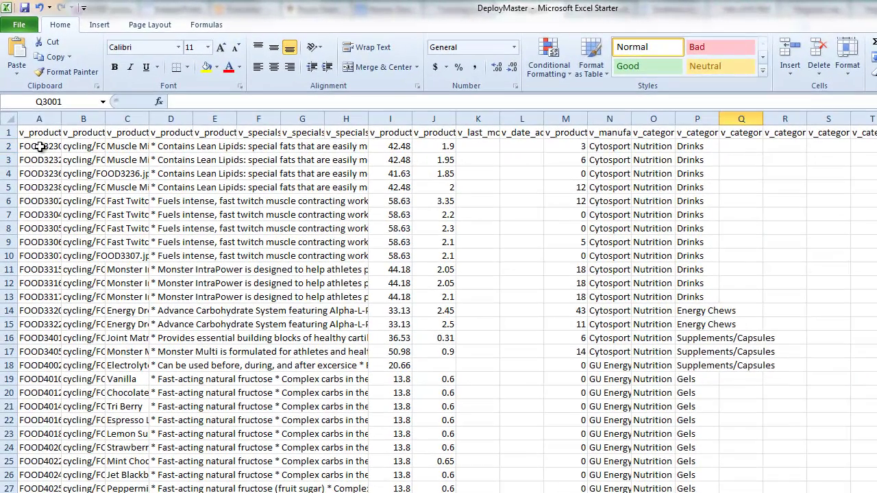
click(40, 146)
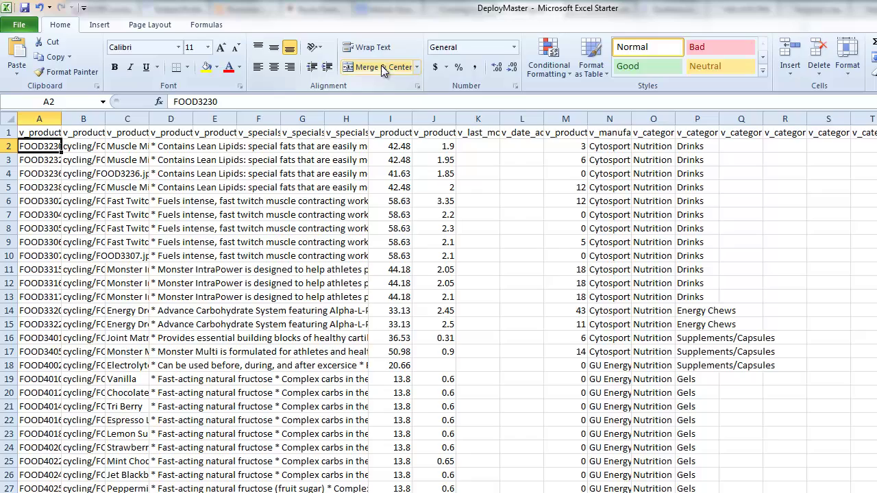
click(20, 26)
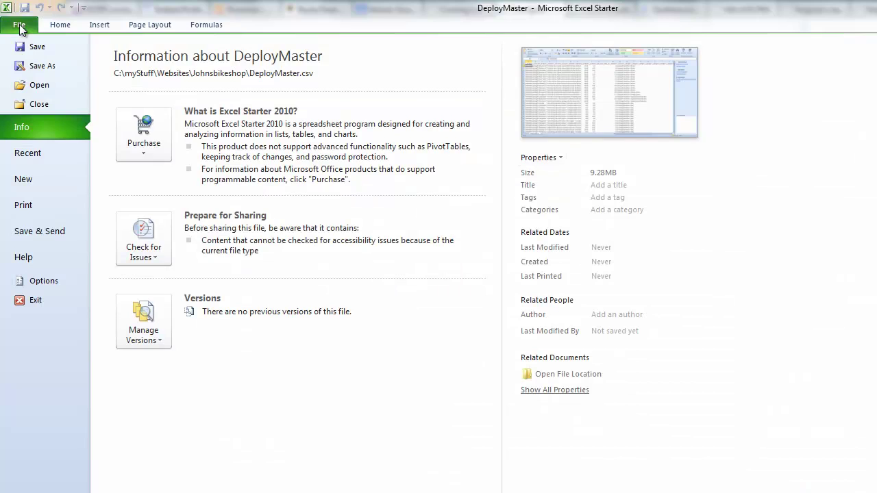
click(35, 66)
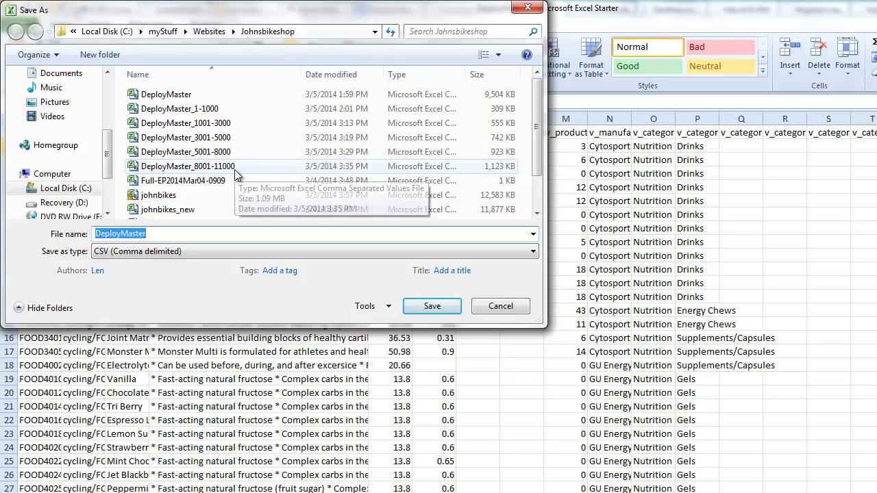
click(206, 167)
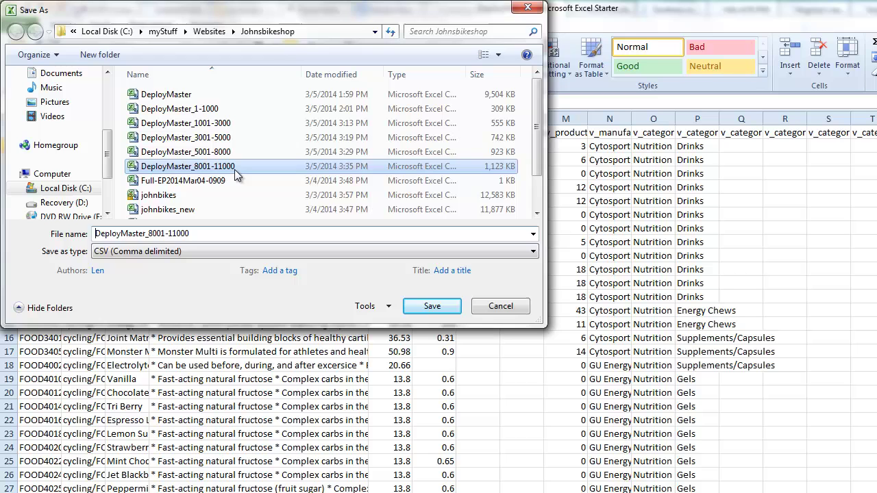
click(154, 233)
click(154, 233)
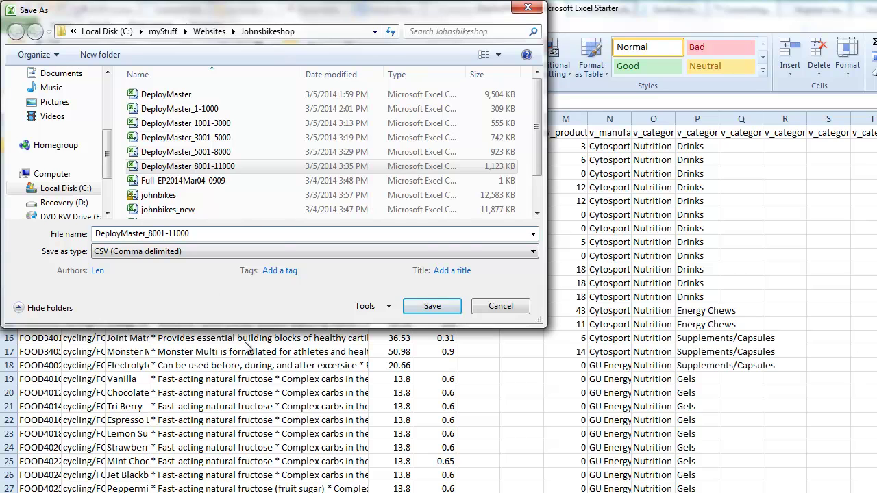
key(BackSpace)
text(11)
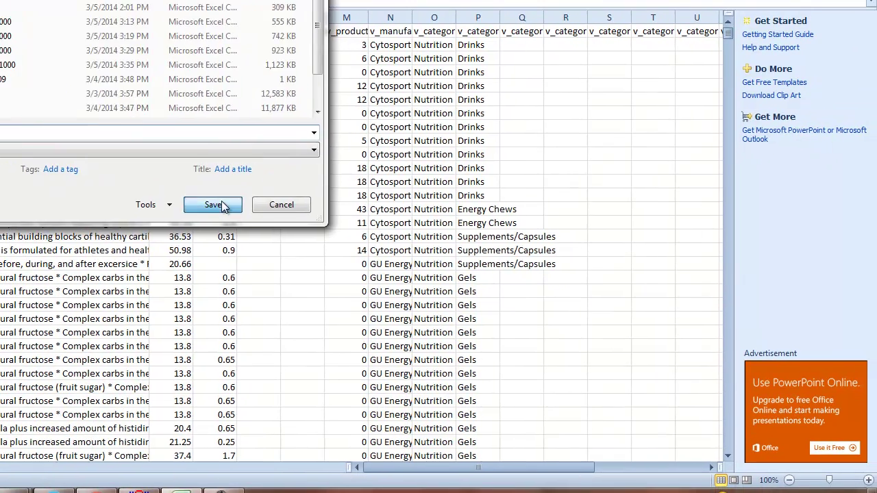
click(439, 306)
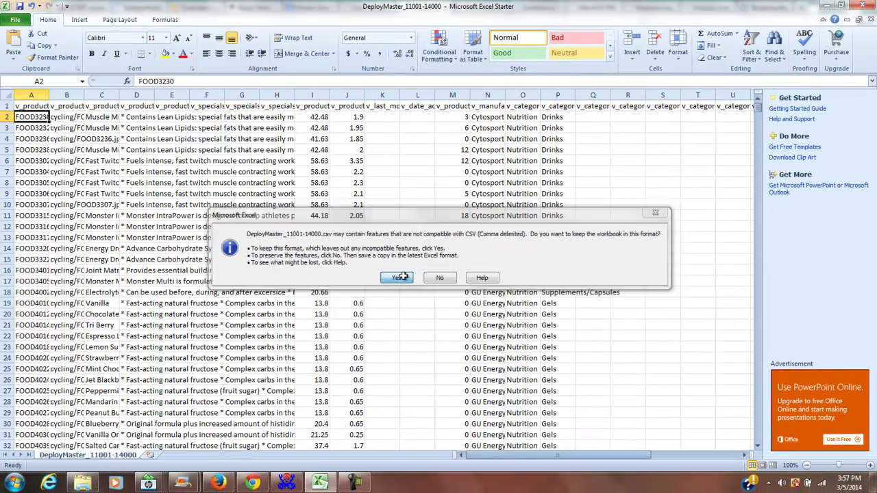
click(287, 248)
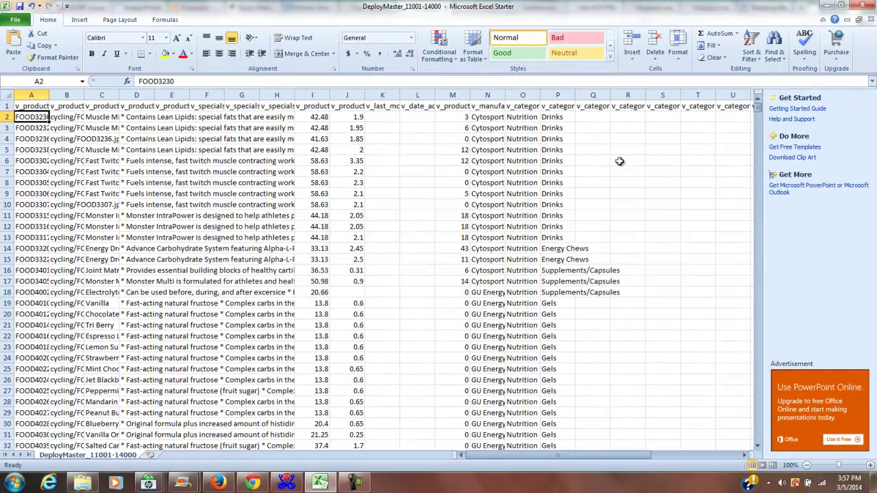
click(871, 19)
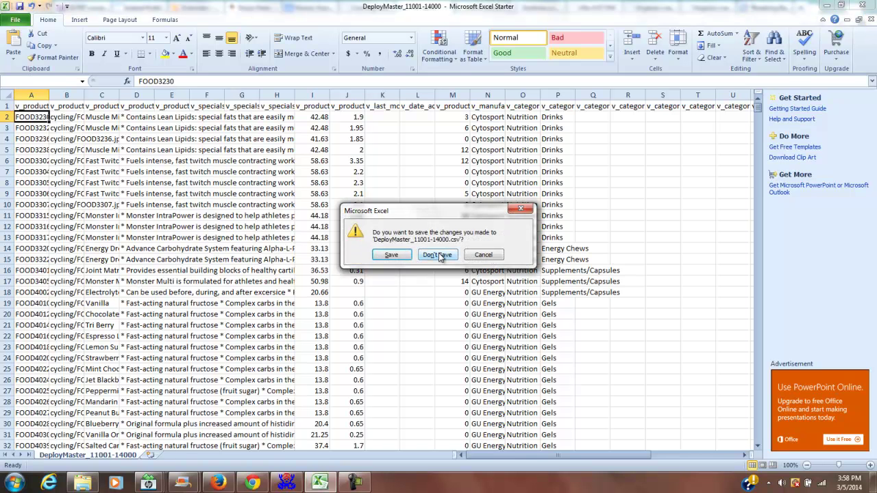
click(439, 255)
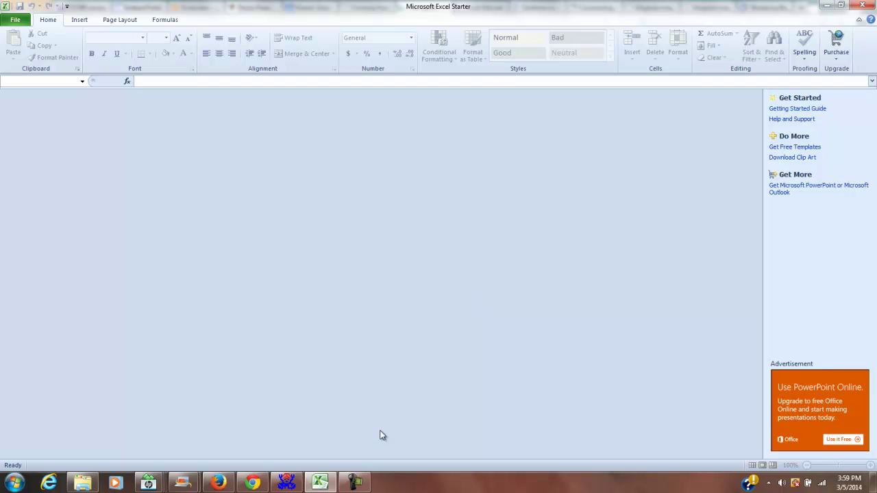
mouse_move(327, 487)
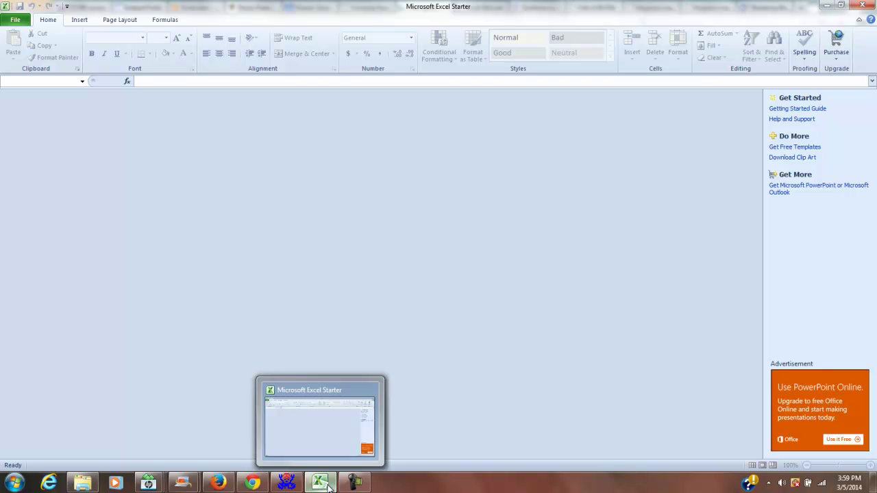
mouse_move(357, 487)
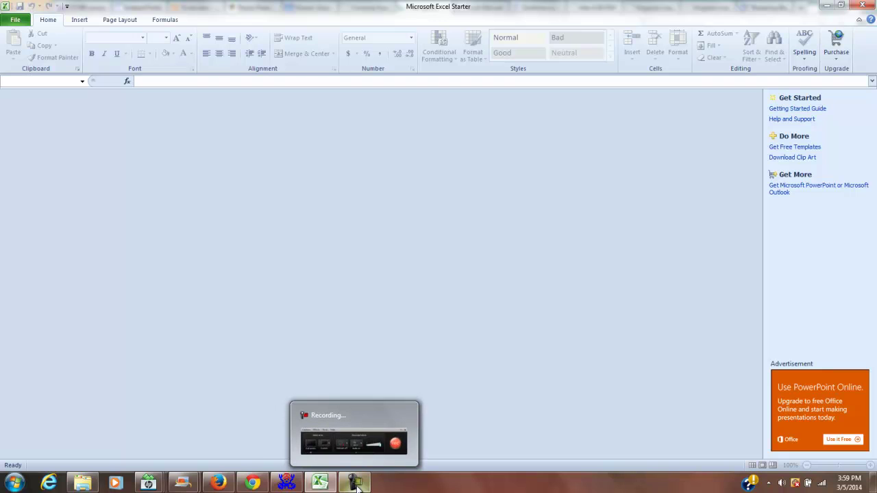
click(357, 487)
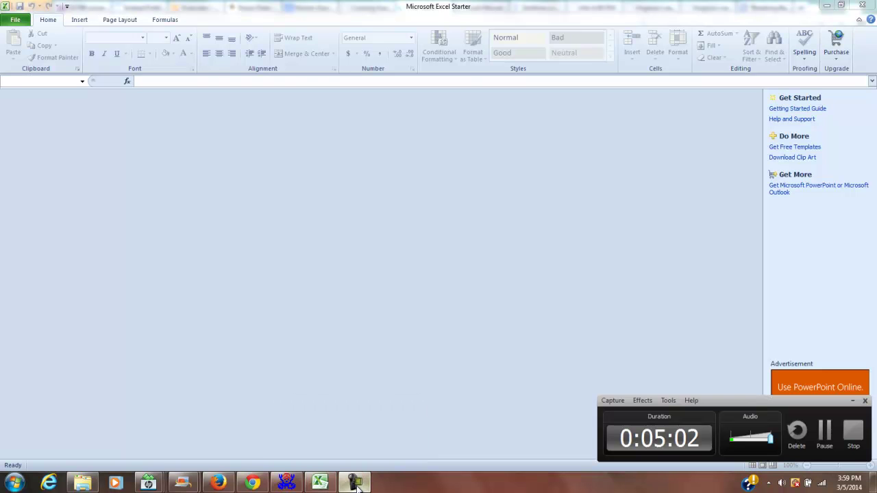